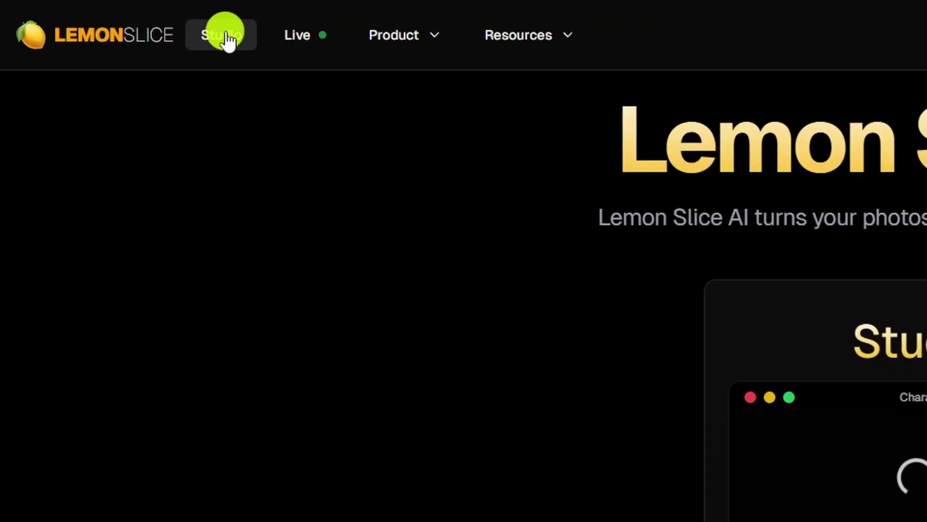
Step: Go to Lemon Slice Studio from the top navigation bar
left_click(223, 35)
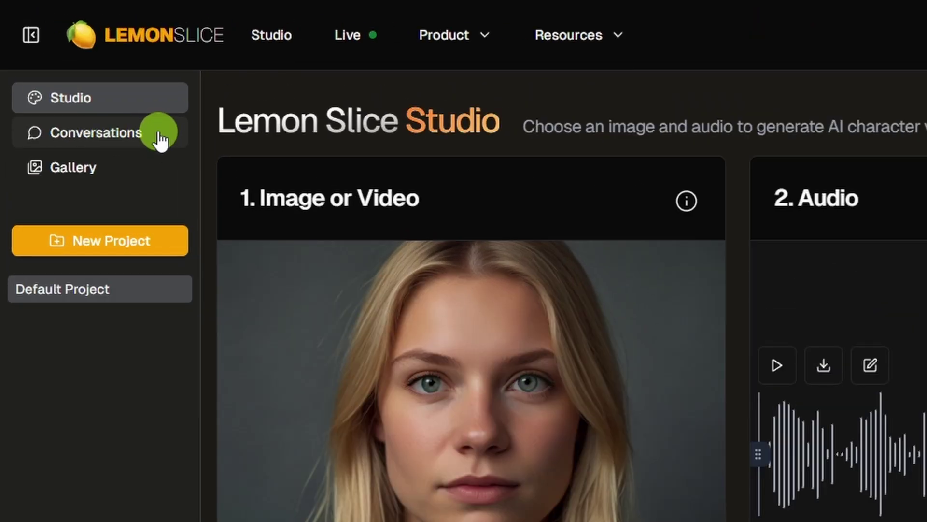
Step: Switch to Conversations, browse the image picker's Generate tab and model list, then close it
left_click(160, 136)
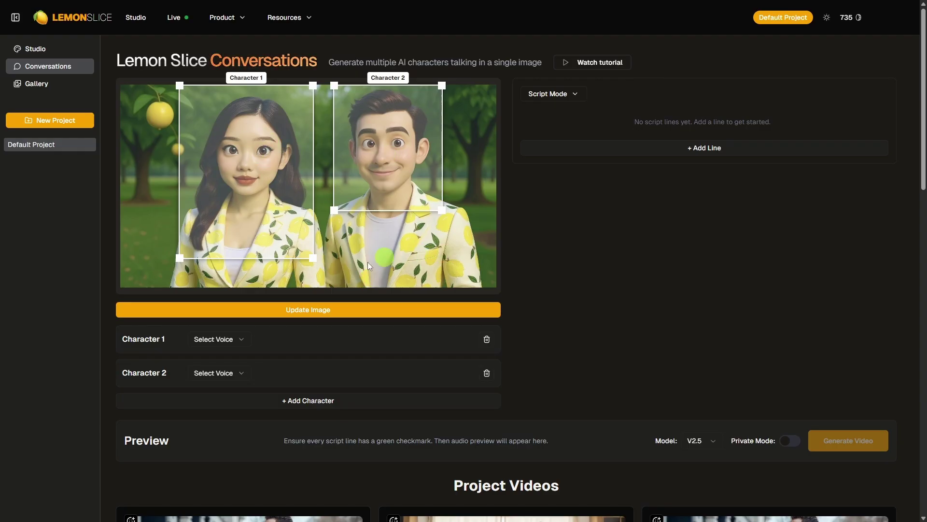
left_click(366, 316)
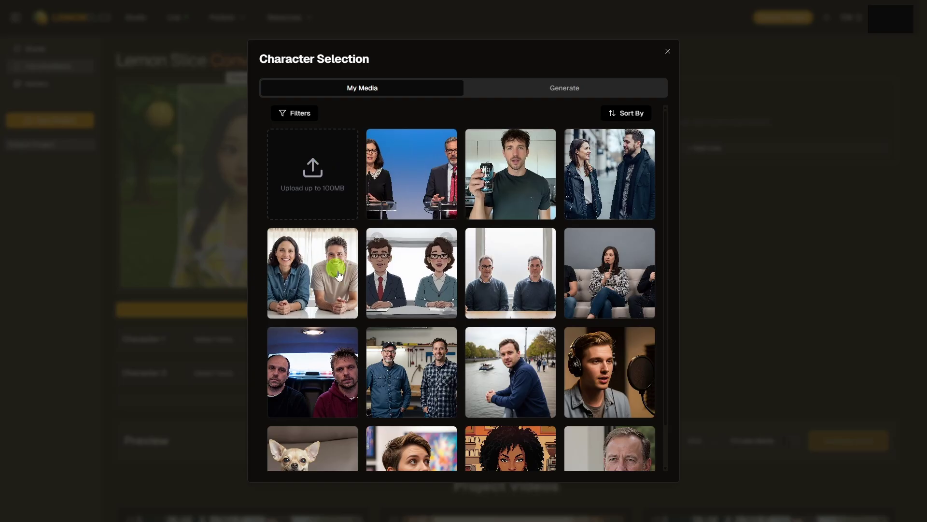
left_click(560, 95)
left_click(418, 455)
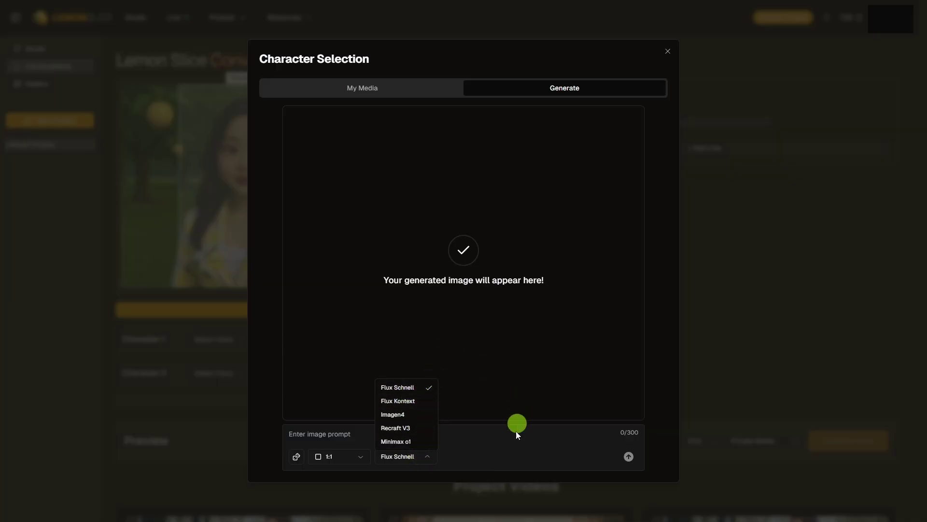
left_click(668, 51)
left_click(668, 51)
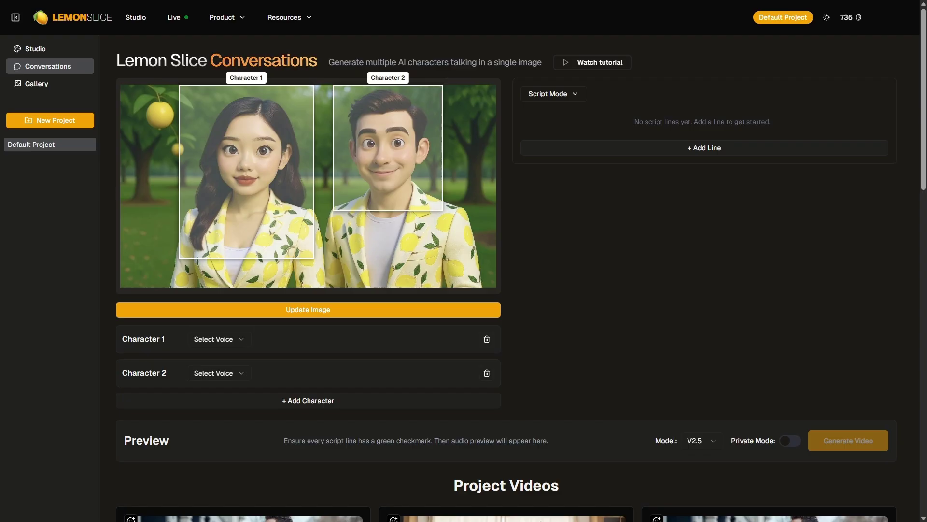
Step: Upload the podium photo and place Character 1's box over the woman
left_click_drag(165, 160, 376, 228)
left_click_drag(278, 149, 248, 160)
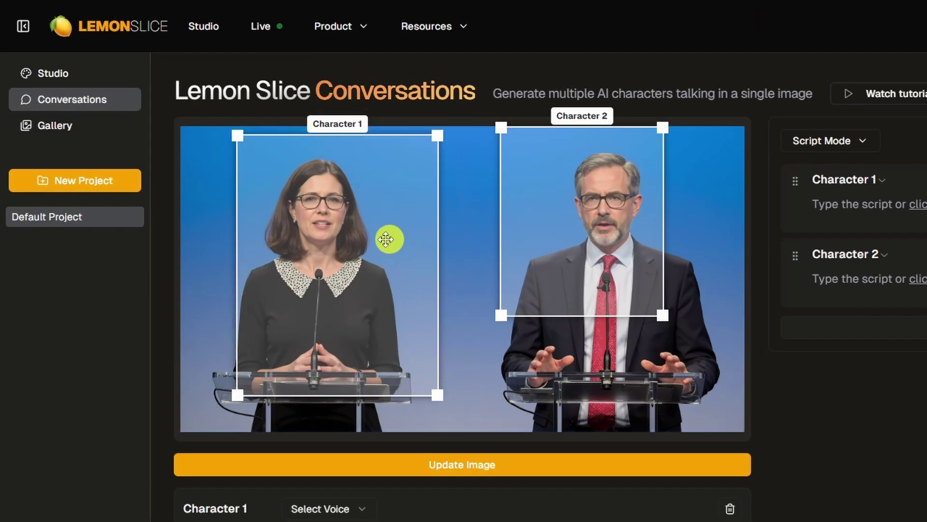
left_click_drag(372, 240, 372, 253)
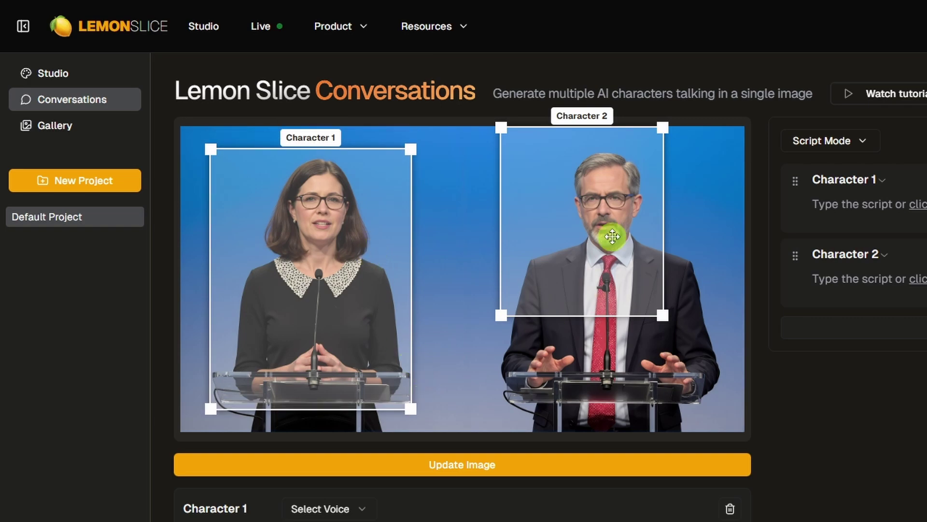
Step: Move Character 2's box down and enlarge it to cover the man
left_click_drag(586, 209, 583, 231)
left_click_drag(660, 332, 722, 399)
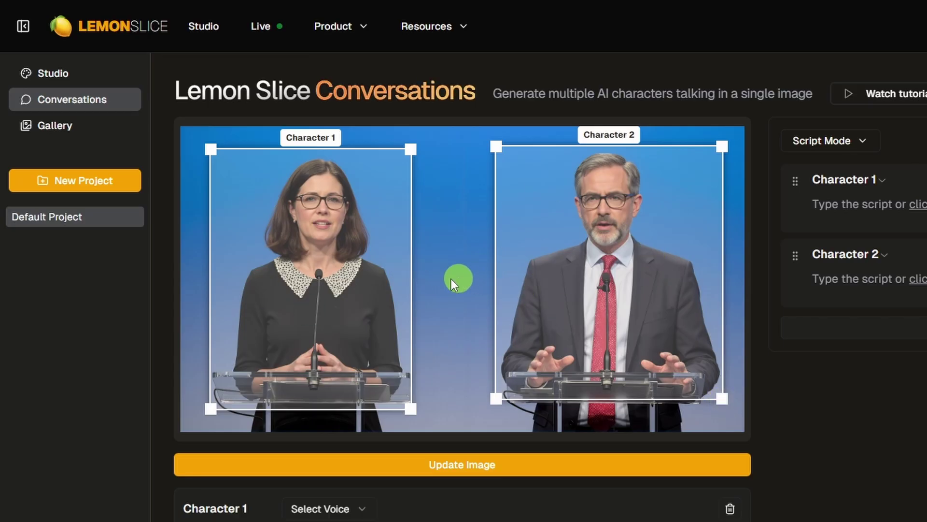
scroll(400, 311, "down", 3)
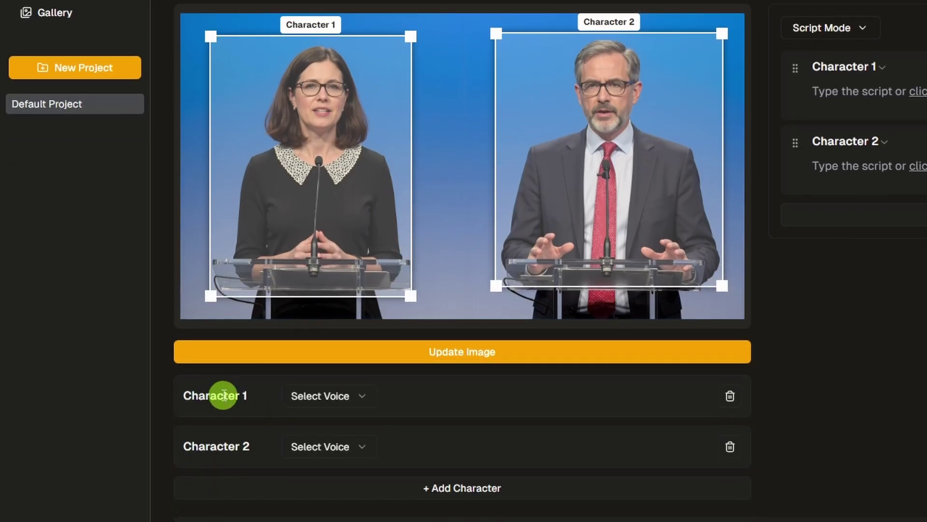
Step: Rename Character 1 to 'Woman' and Character 2 to 'Man'
double_click(225, 396)
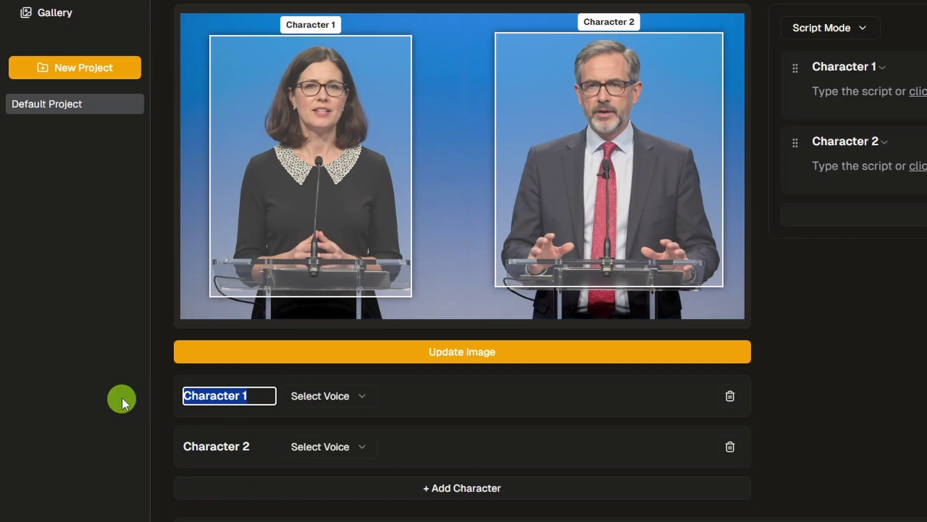
type("Woman")
double_click(248, 448)
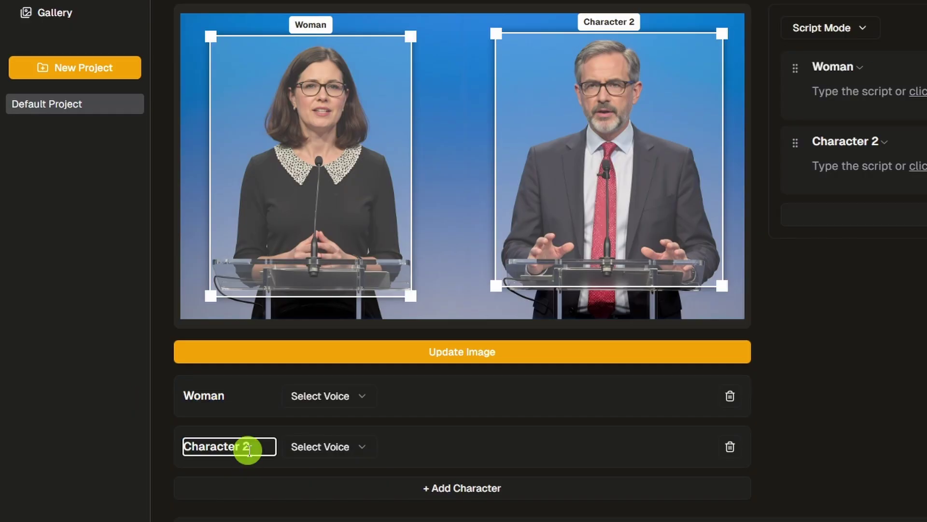
type("Man")
key("Return")
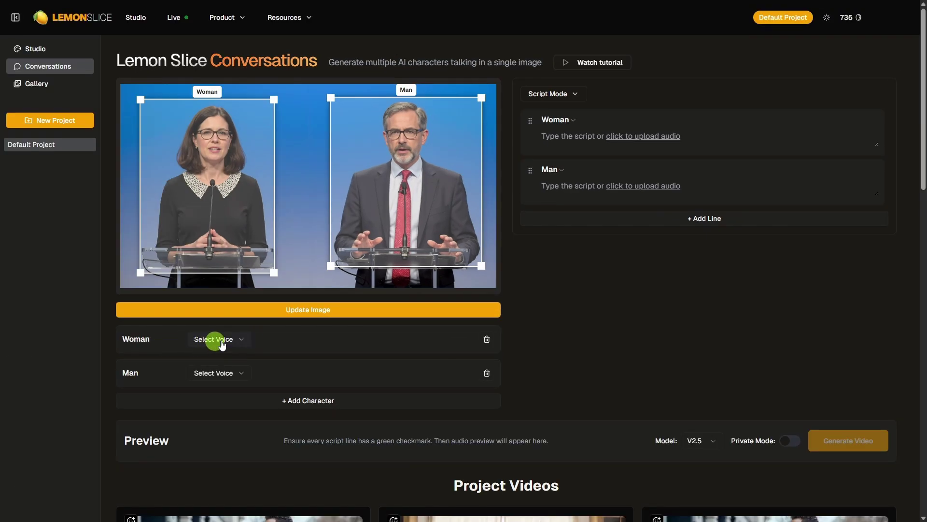
Step: Assign Danielle to Woman and Adam (Classic) to Man, then begin the Woman's script line
left_click(242, 344)
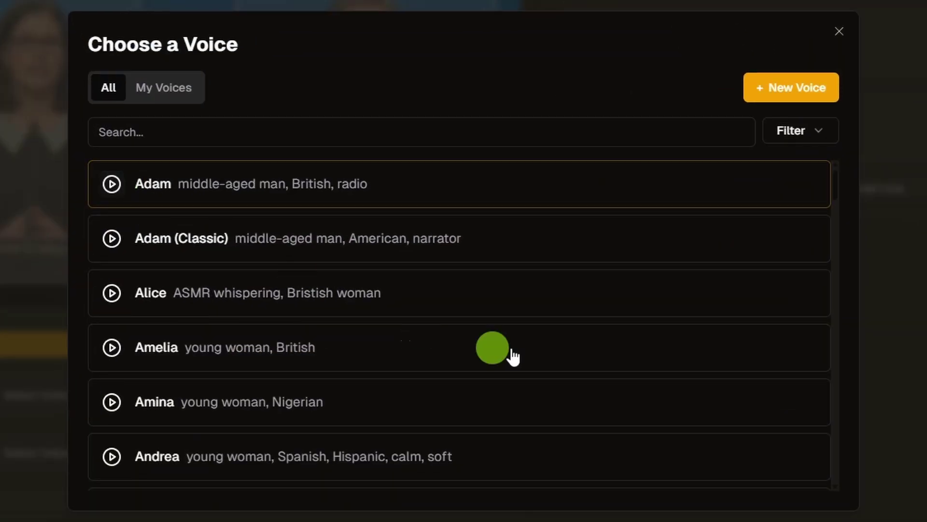
scroll(520, 328, "down", 8)
scroll(520, 330, "down", 7)
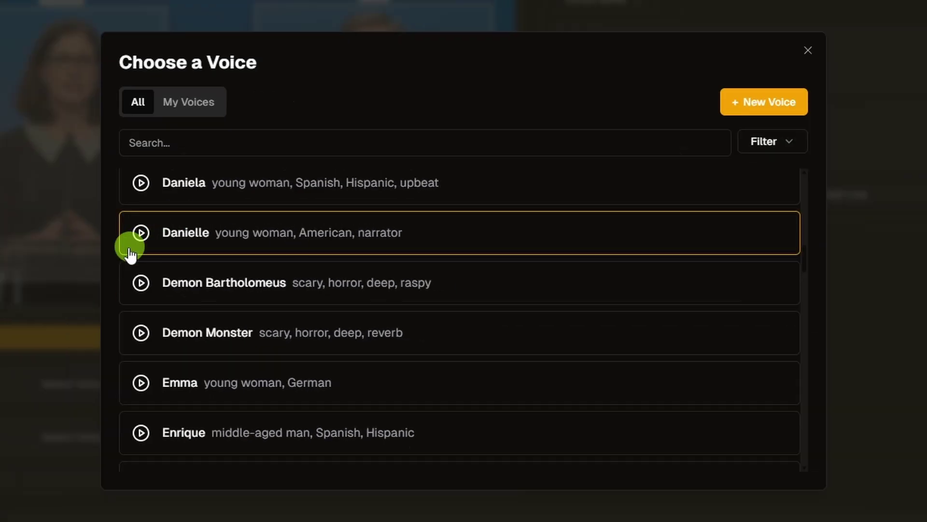
left_click(129, 252)
left_click(234, 375)
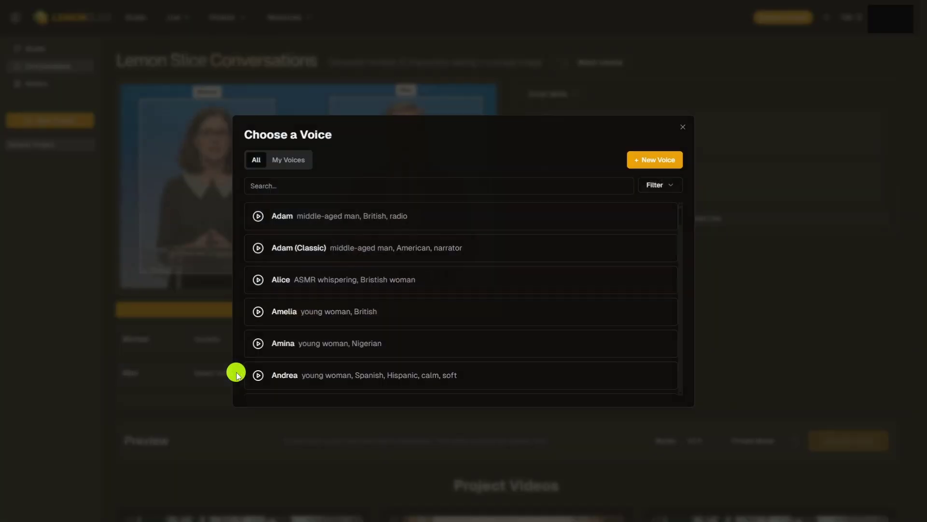
left_click(452, 242)
left_click(564, 130)
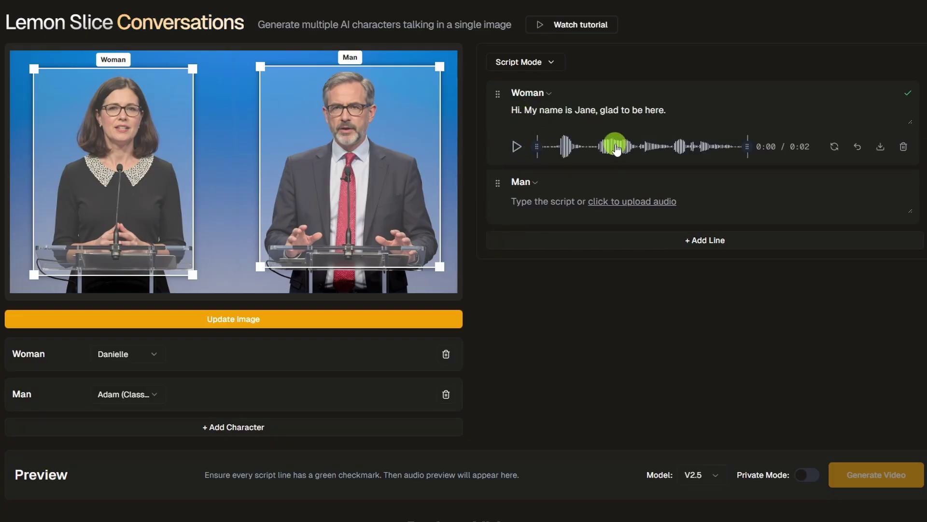
Step: Play back the Woman's line and paste in the Man's introductory reply
left_click(517, 150)
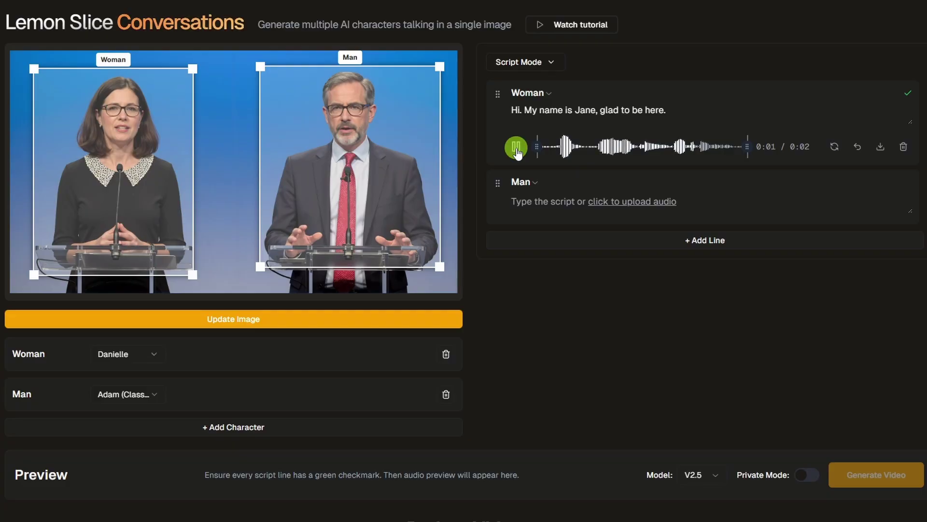
left_click(535, 206)
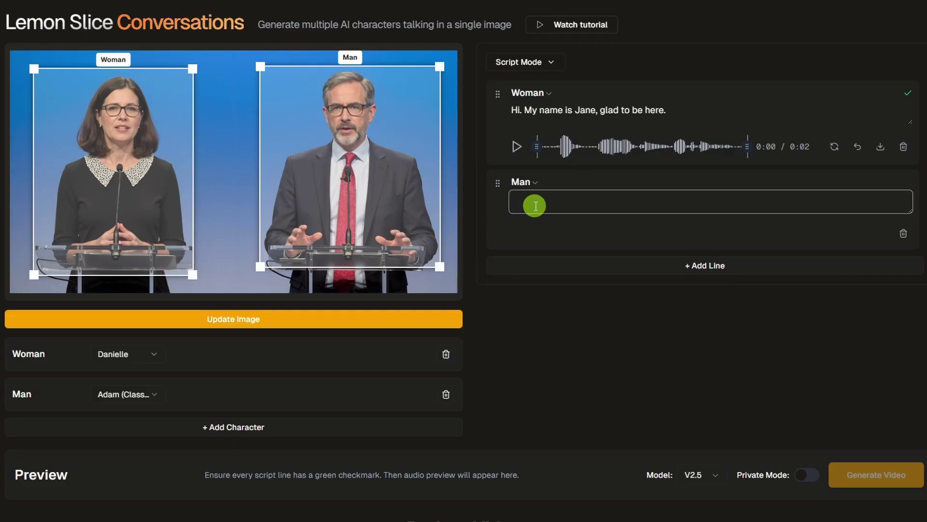
type("My name is John, happy to be here as well.")
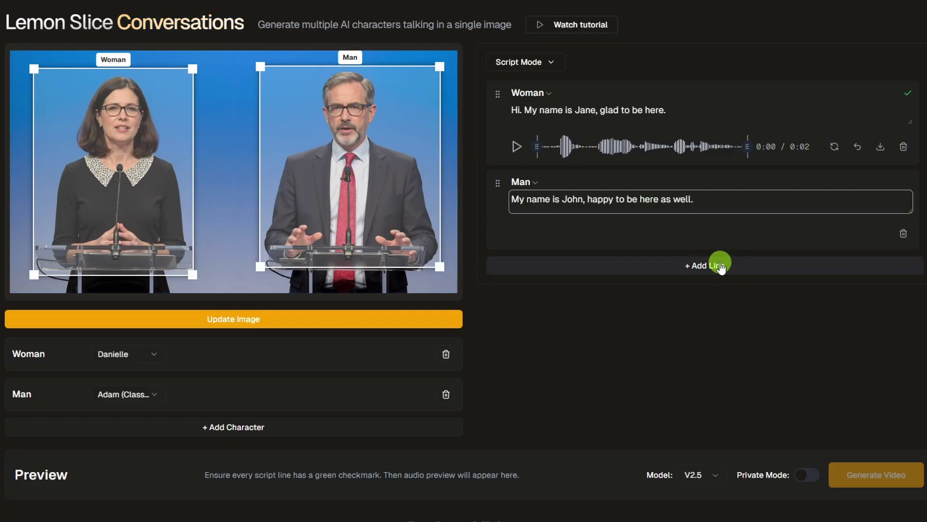
Step: Add a third line with the Woman's pasted follow-up, and trim the end of the Man's audio
left_click(721, 266)
left_click(581, 267)
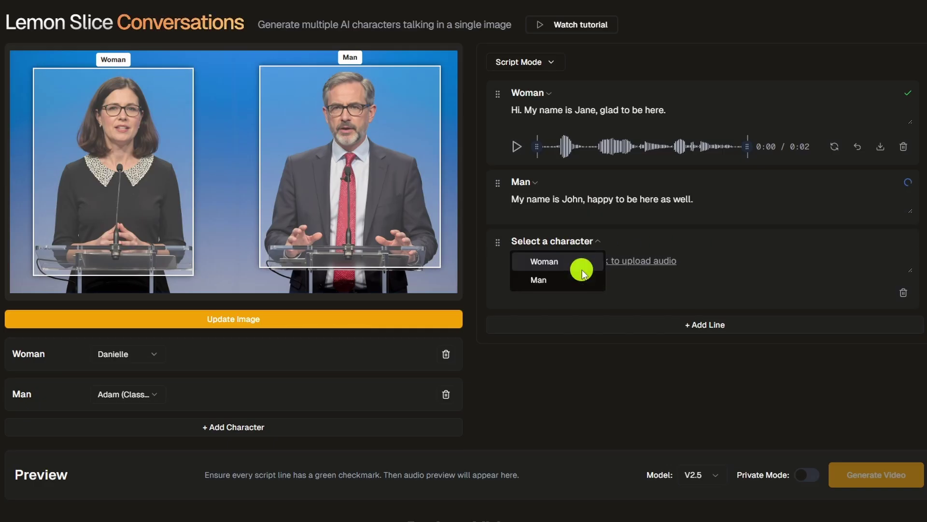
left_click(555, 263)
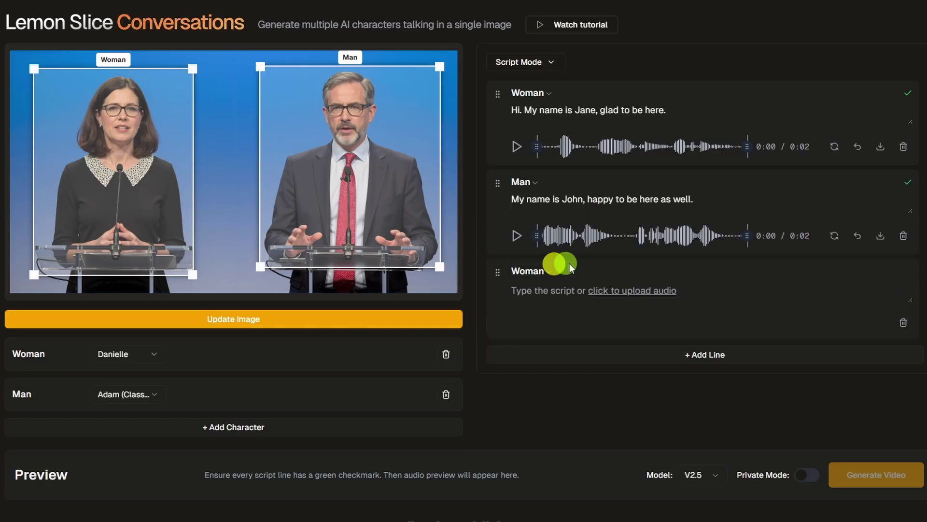
left_click(559, 290)
type("So let's start with something that's come up a lot lately.")
left_click(712, 320)
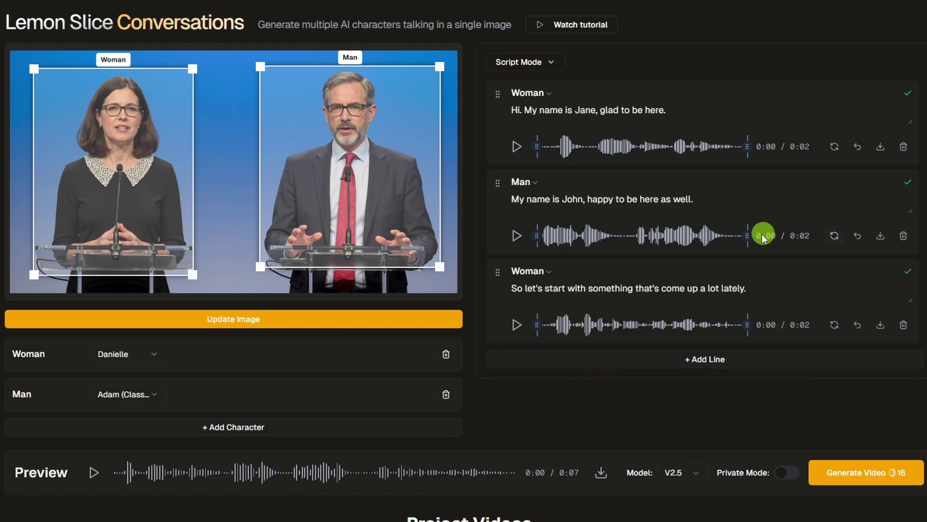
mouse_move(747, 237)
left_mouse_down()
mouse_move(712, 235)
mouse_move(730, 237)
left_mouse_up()
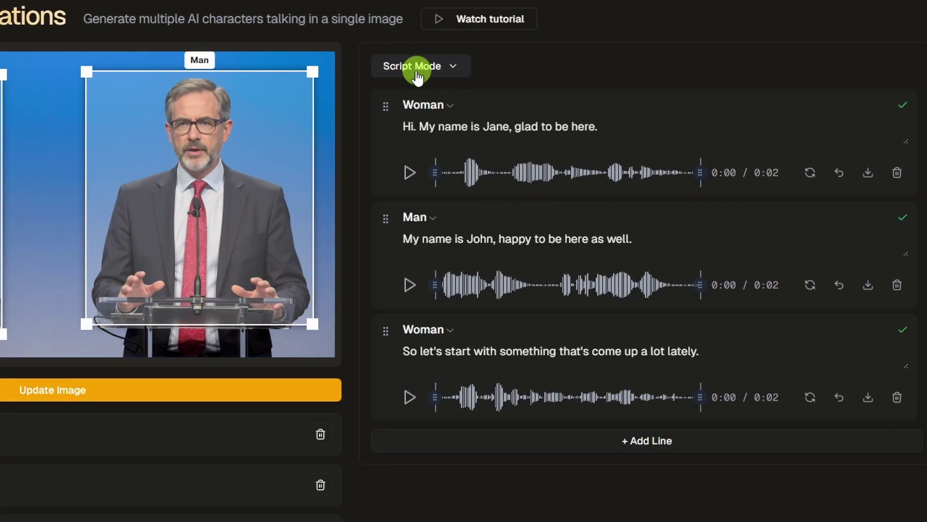
Step: Switch from Script Mode to Music Mode, confirming the scripted lines will be discarded
left_click(455, 68)
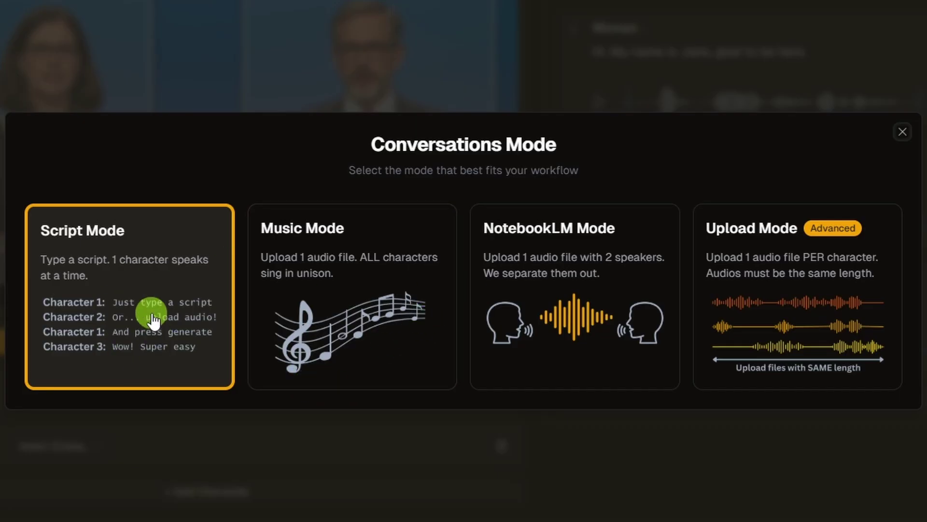
left_click(410, 368)
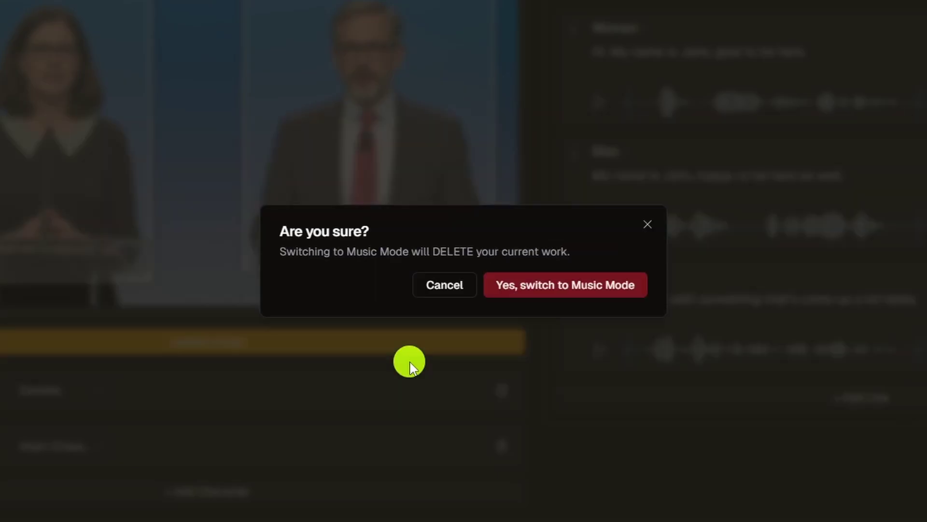
left_click(565, 286)
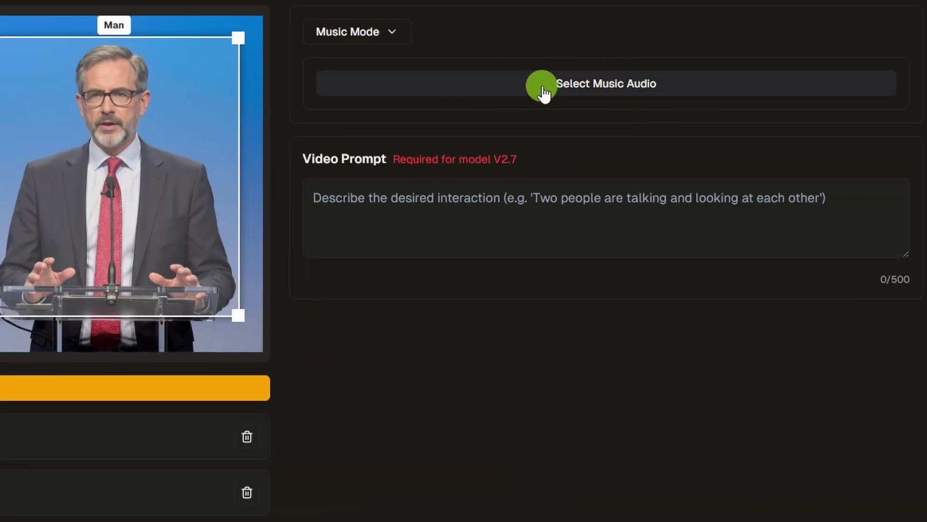
Step: Use 'A song about road tripping across the country' from My Media as the music, then reopen the mode chooser
left_click(703, 86)
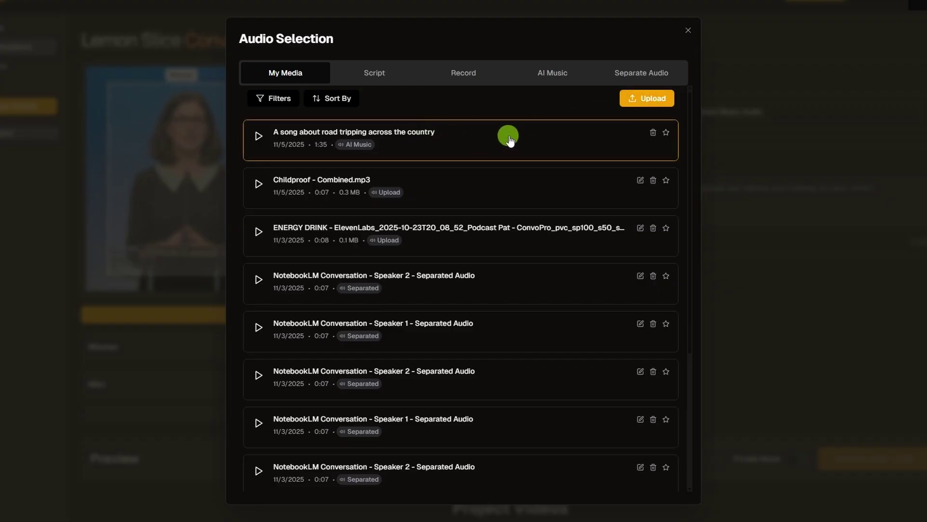
left_click(555, 77)
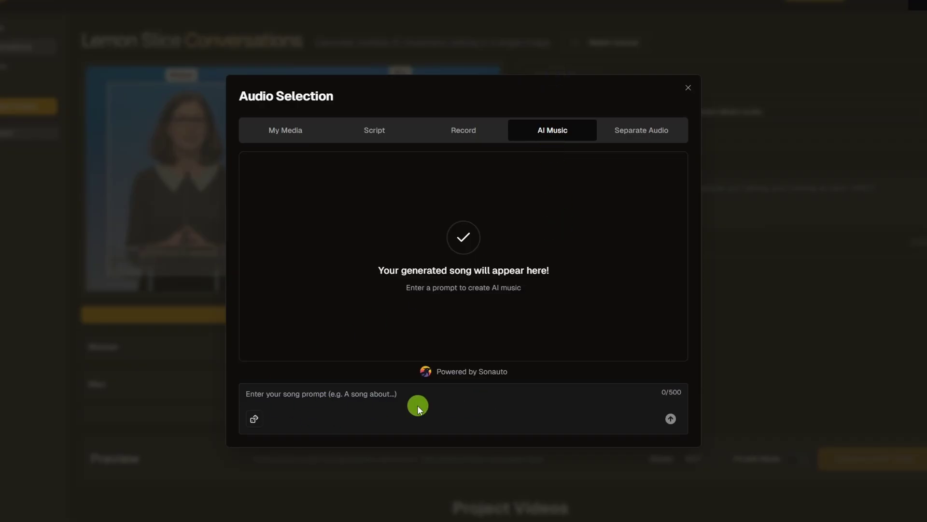
left_click(282, 139)
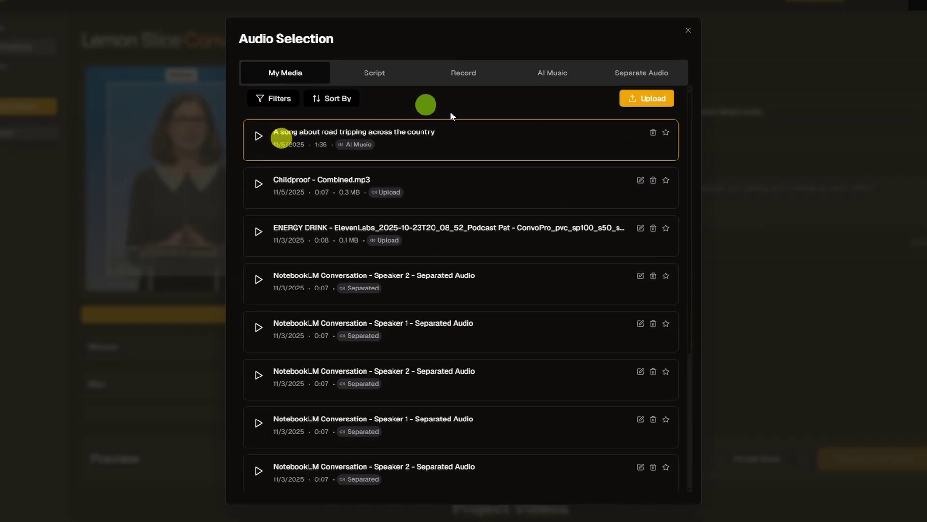
left_click(439, 137)
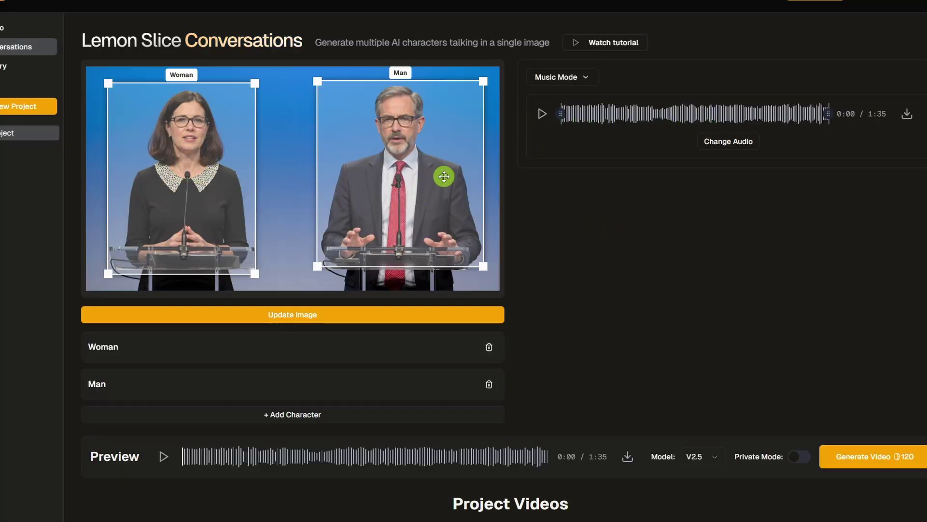
left_click(585, 79)
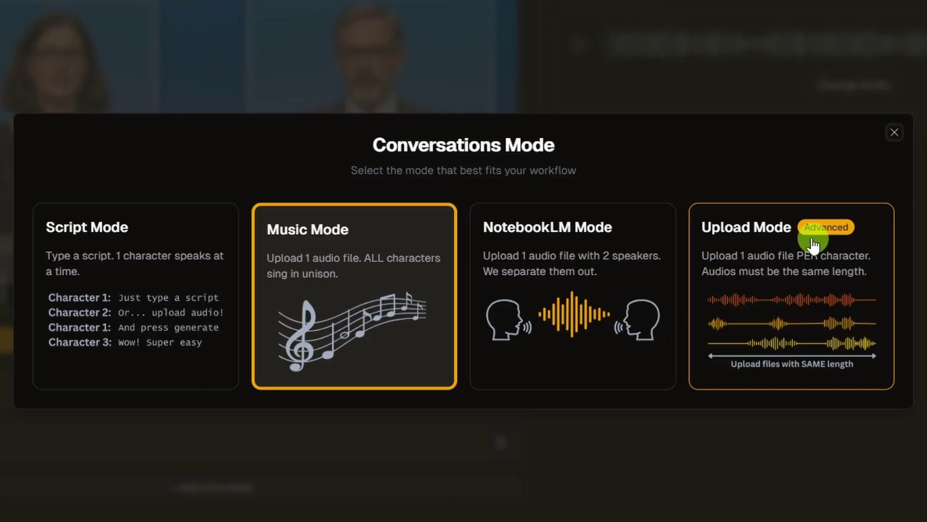
Step: Switch to NotebookLM Mode and upload the 0:06 two-speaker audio file, stopping its preview
left_click(586, 288)
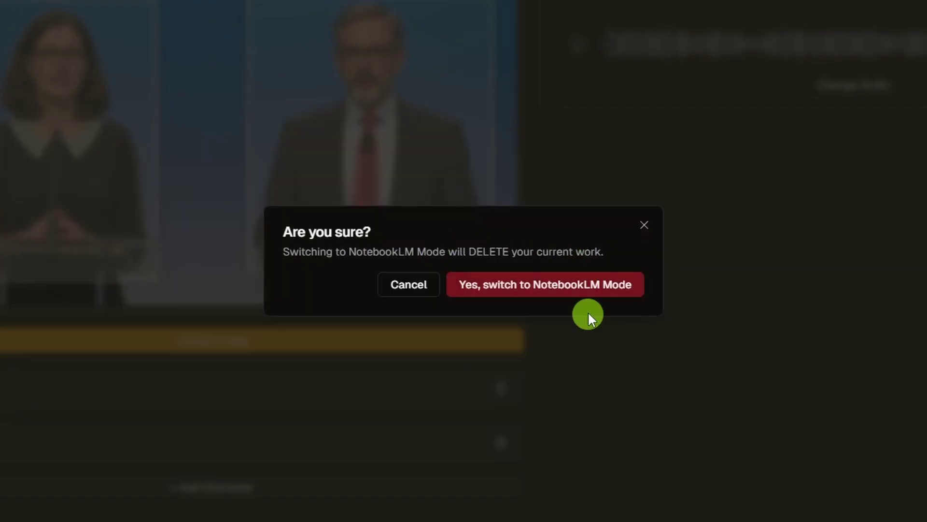
left_click(542, 292)
left_click_drag(248, 161, 655, 152)
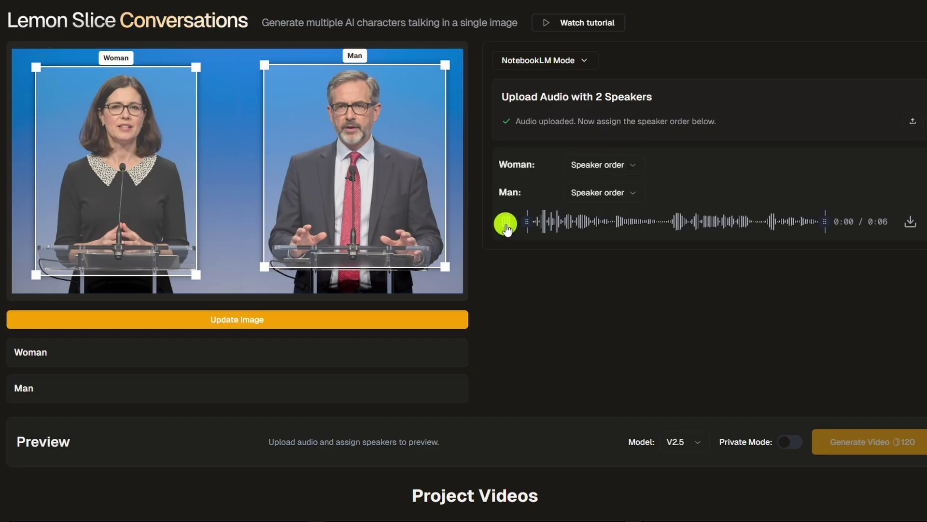
left_click(530, 230)
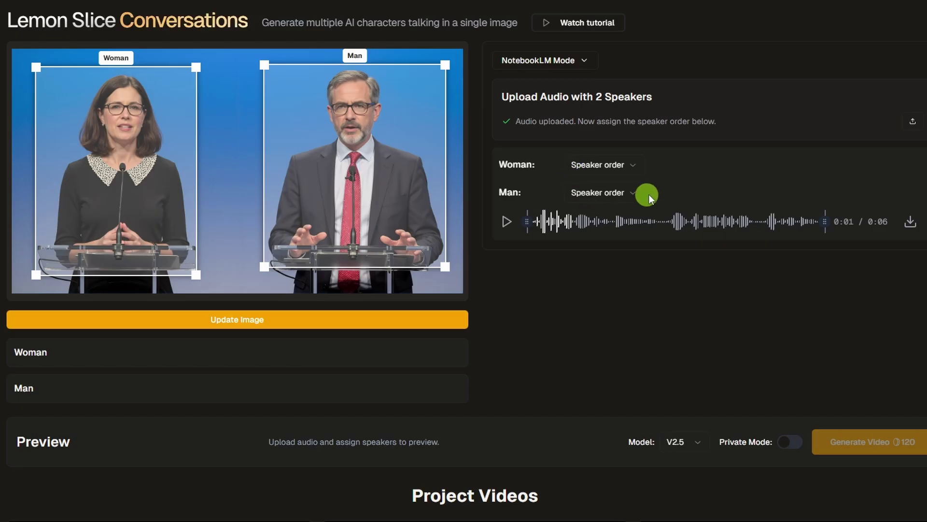
Step: Make Man the 1st Speaker, leaving Woman 2nd, and view the V2.5 / V2.7 Beta models
left_click(624, 193)
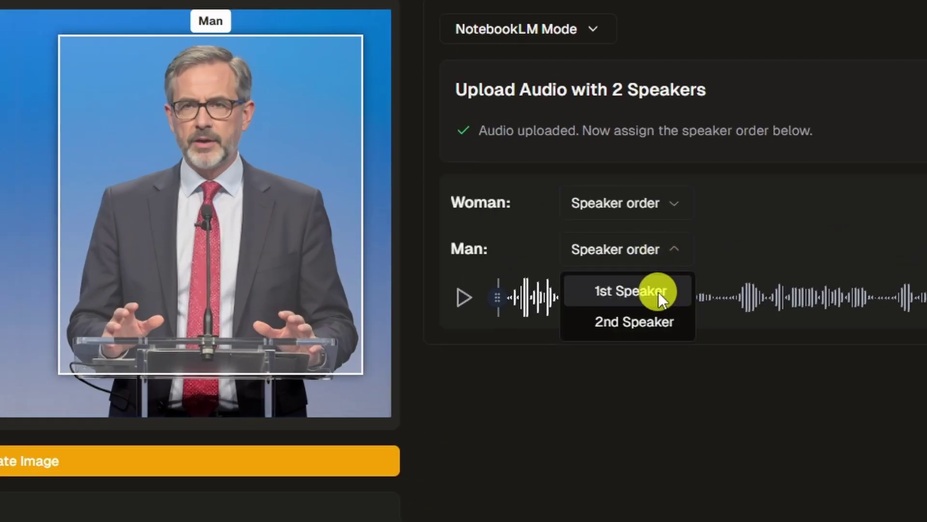
left_click(623, 220)
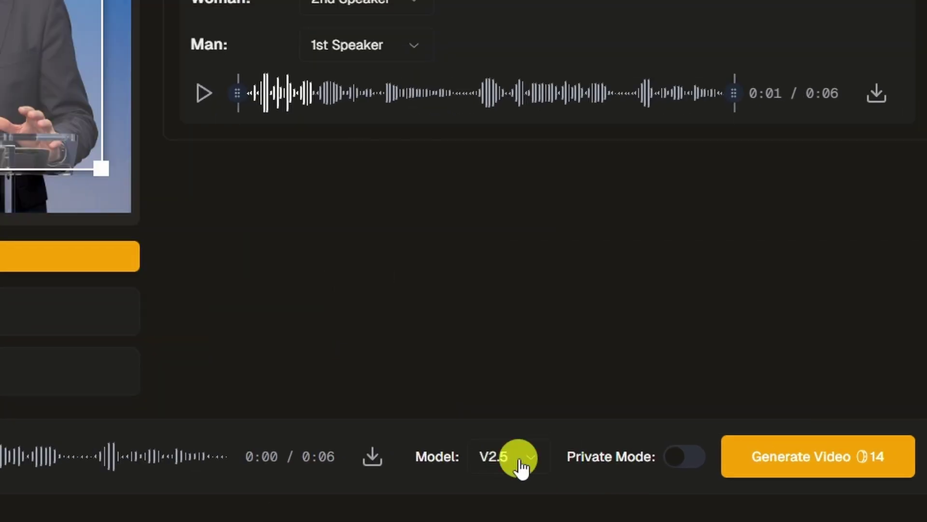
left_click(685, 445)
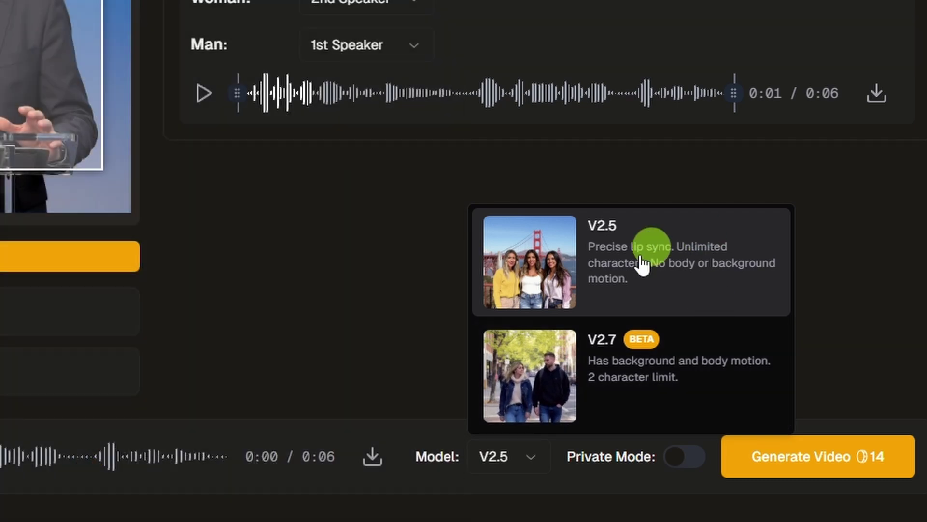
Step: Keep the V2.5 model, enable Private Mode, and start generating the podium conversation video
left_click(709, 256)
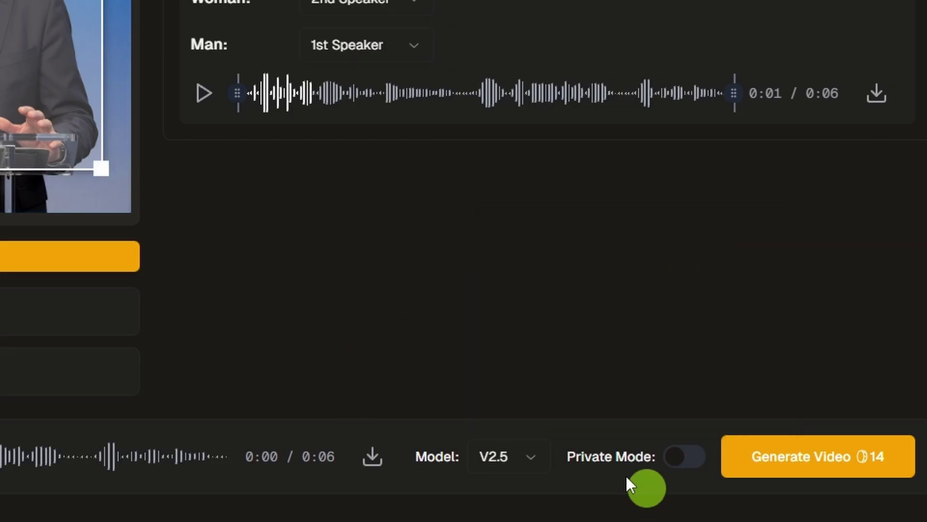
left_click(698, 470)
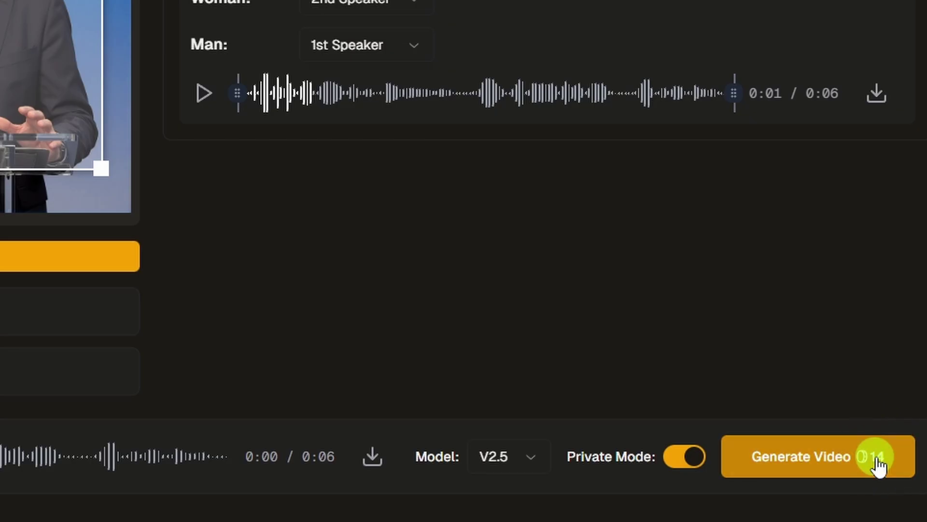
left_click(817, 467)
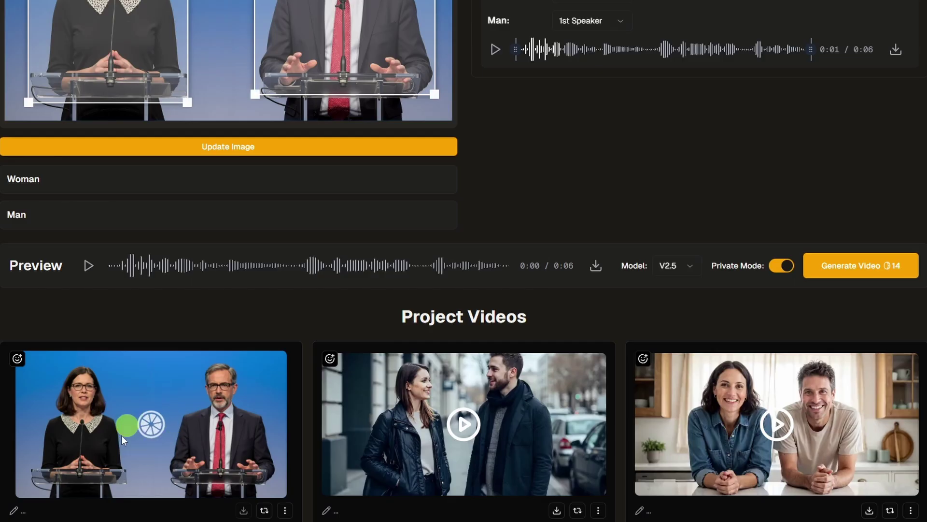
scroll(203, 406, "up", 4)
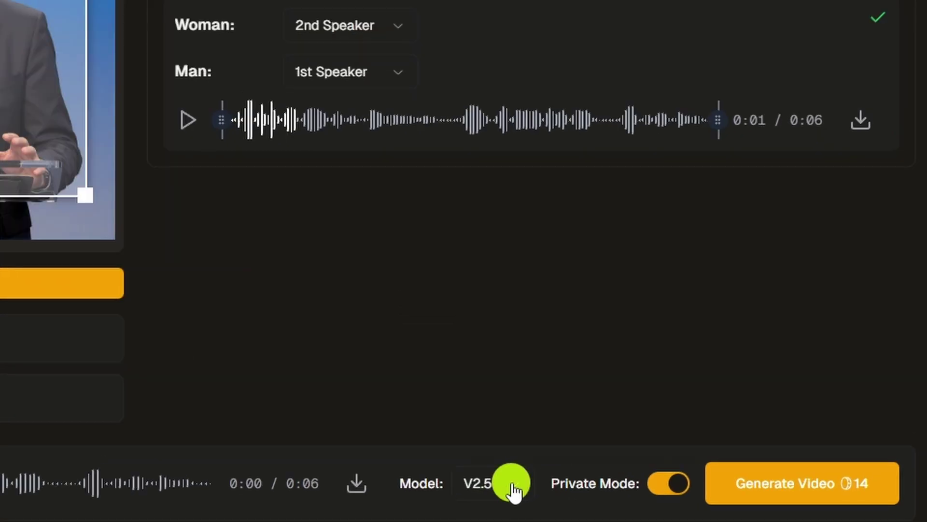
Step: Switch to V2.7, paste the prompt about two people talking to camera, and generate
left_click(670, 440)
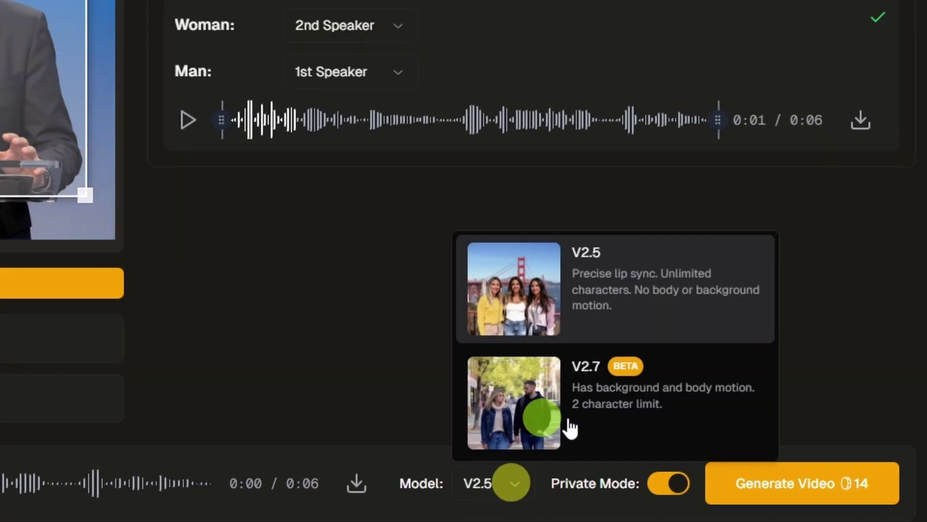
left_click(617, 425)
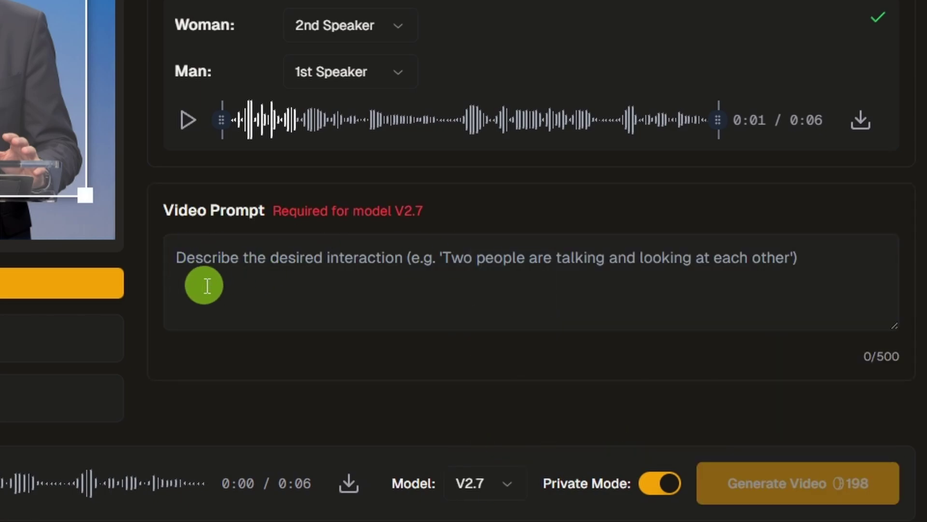
left_click(474, 295)
type("Two people are talking while looking at the camera, occasionally glancing at each other")
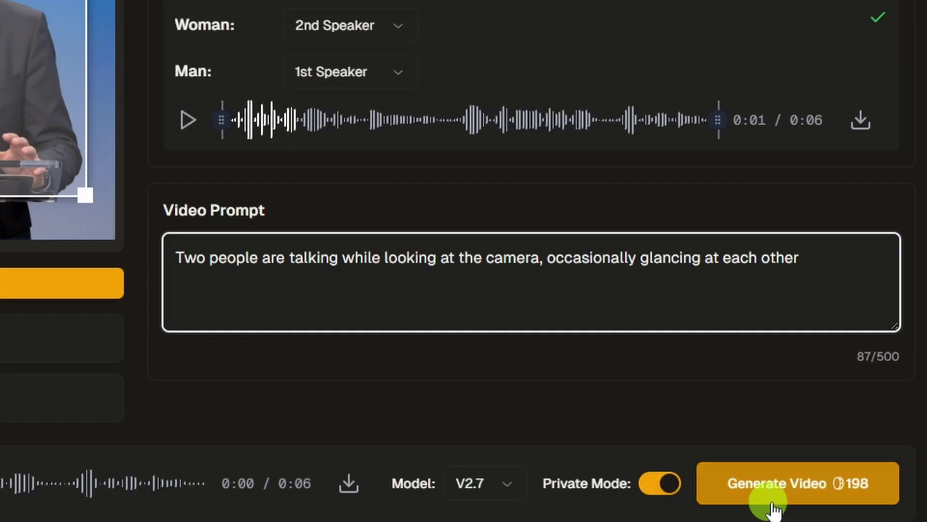
left_click(888, 483)
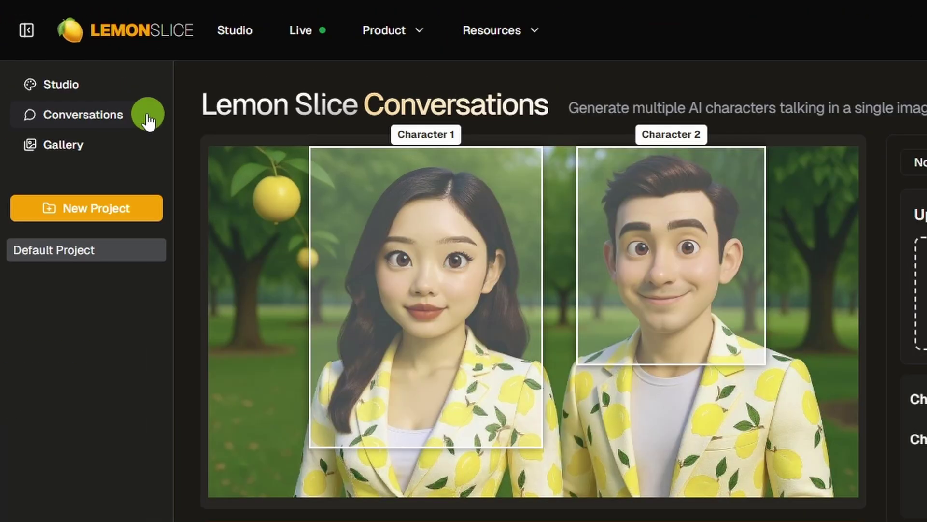
Step: Remix the newest V2.7 podium video from the Project Videos list
scroll(290, 184, "down", 5)
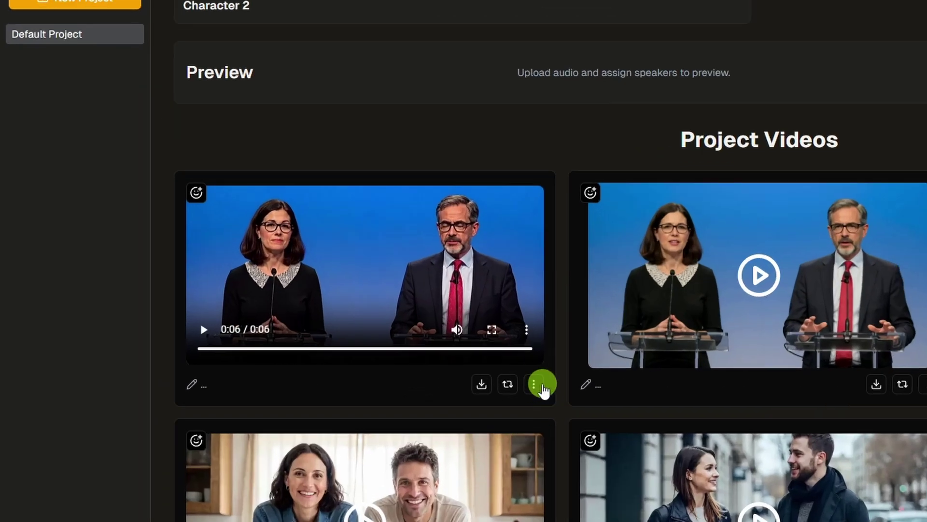
left_click(540, 387)
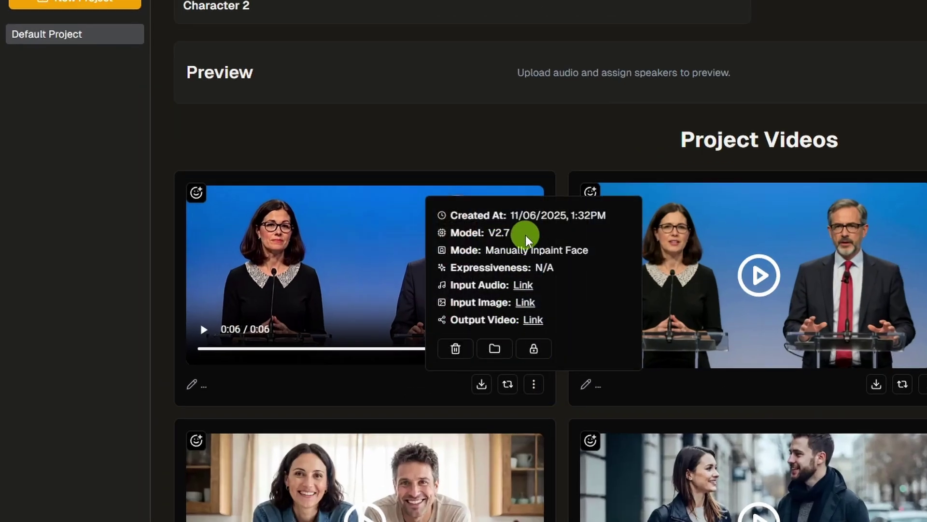
left_click(507, 389)
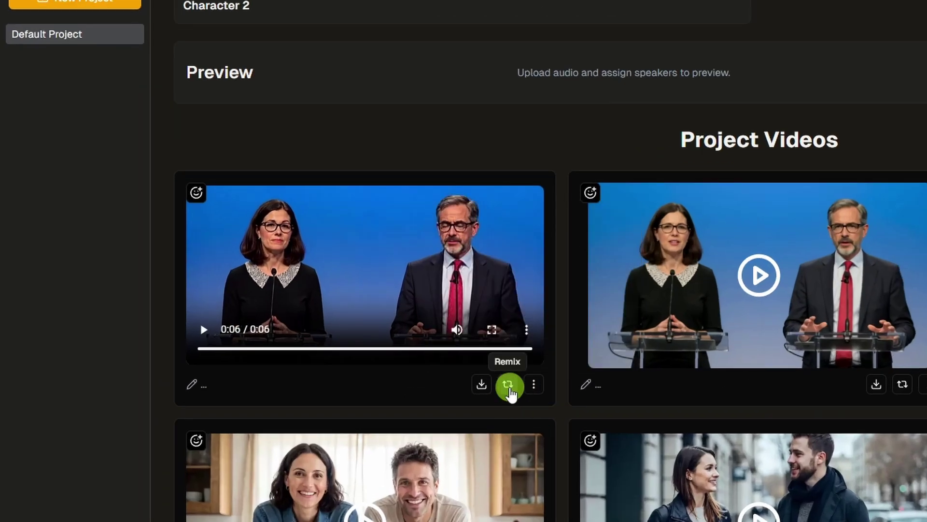
left_click(508, 386)
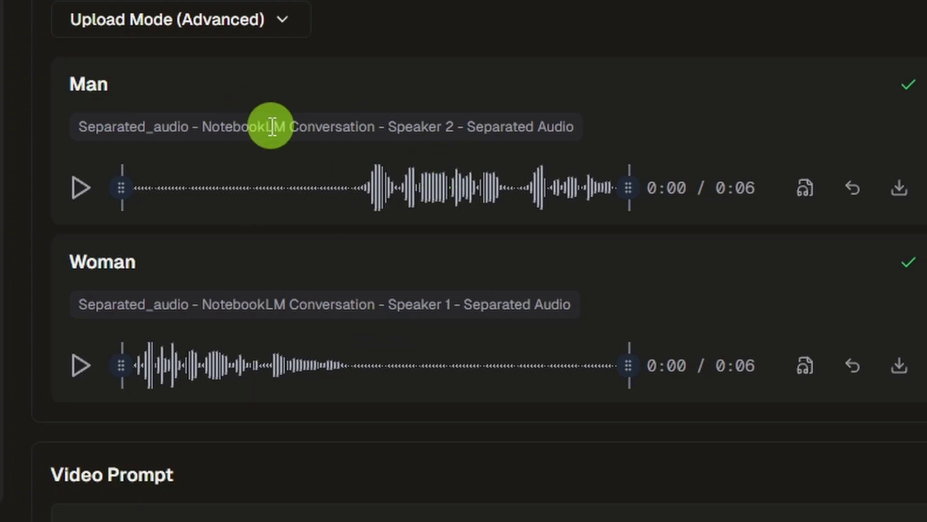
Step: Assign the Speaker 1 separated audio to the Man track and play it to check
left_click(814, 203)
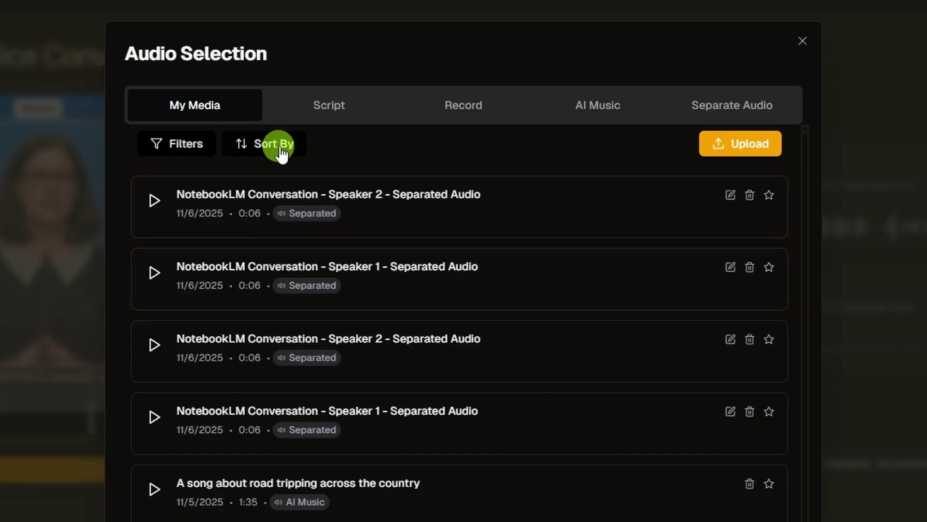
left_click(279, 144)
left_click(376, 142)
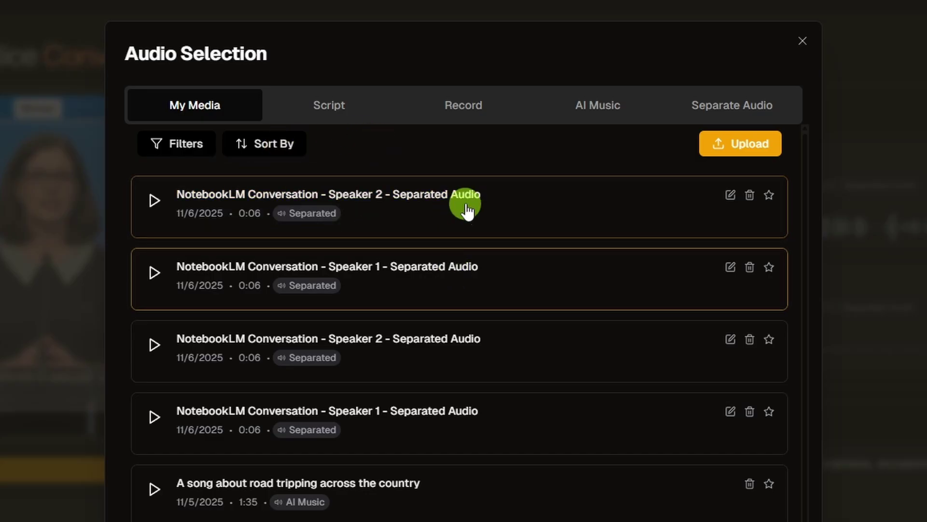
left_click(518, 285)
left_click(334, 208)
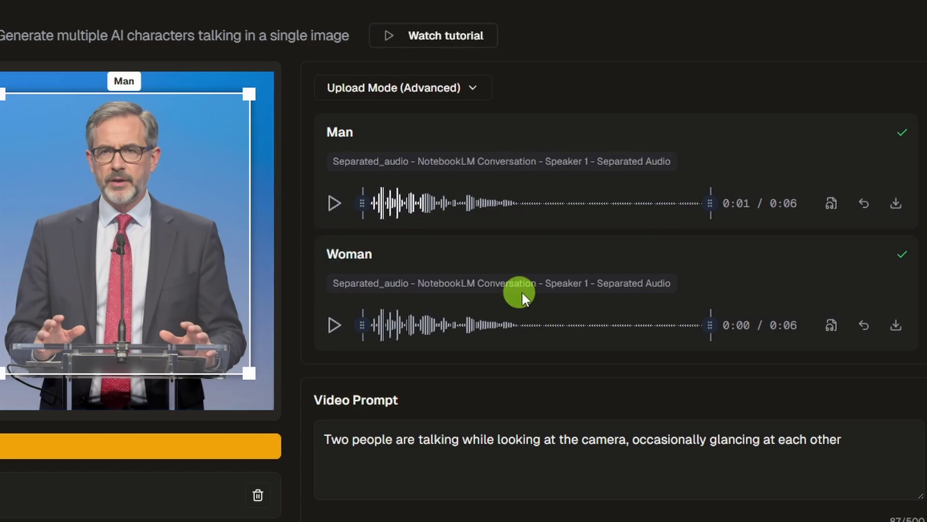
Step: Assign the Speaker 2 separated audio to the Woman track and turn on Private Mode
left_click(832, 329)
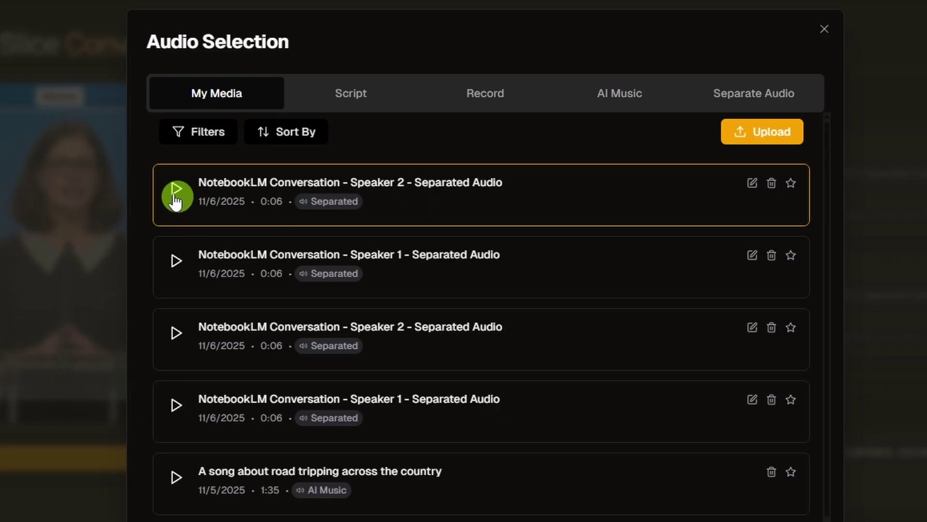
left_click(178, 189)
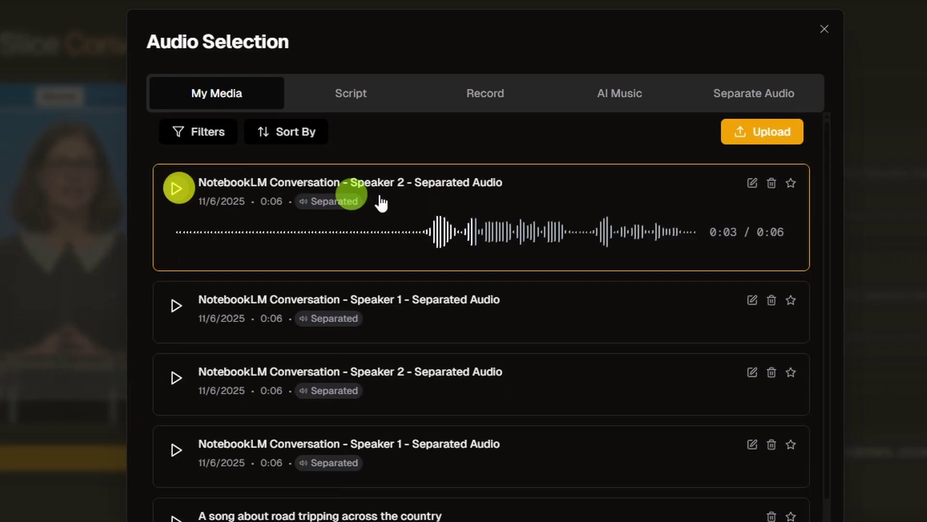
left_click(569, 207)
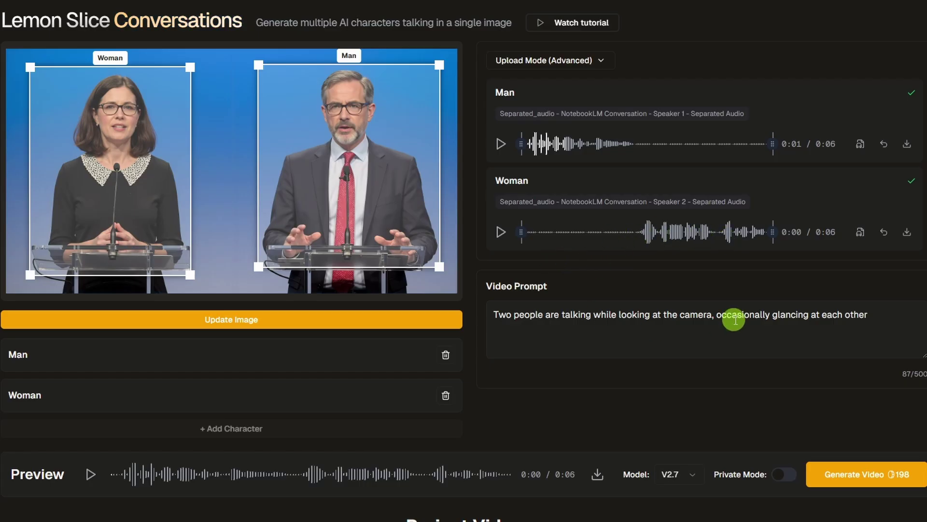
left_click(786, 476)
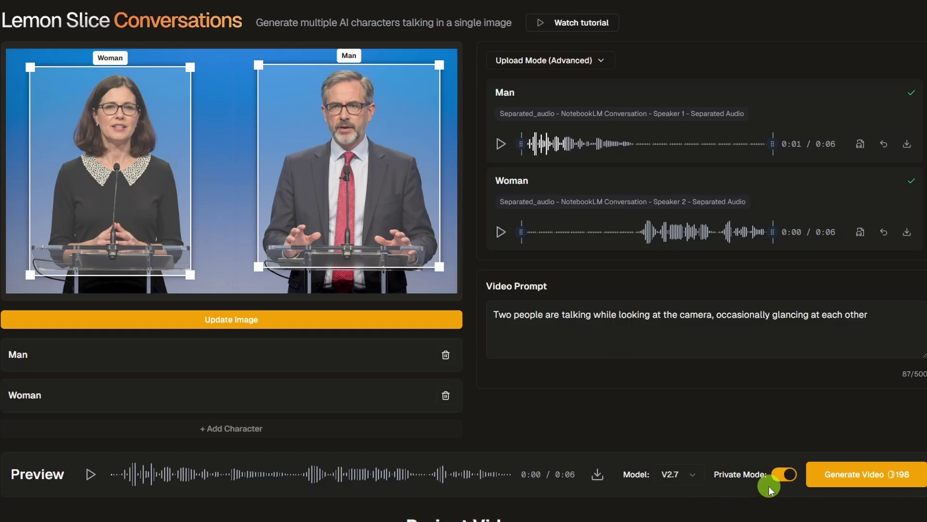